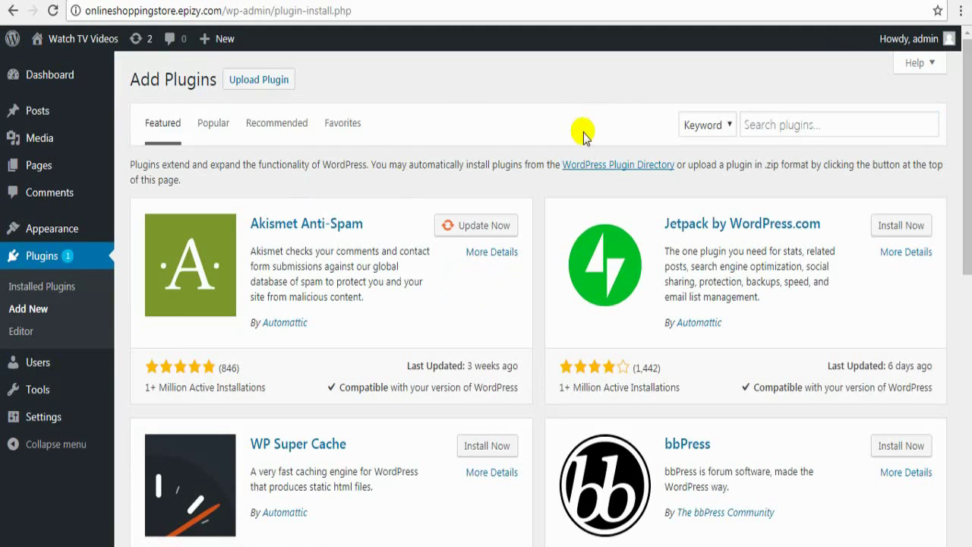
Search the plugin directory for "ithemes security", then install and activate iThemes Security (formerly Better WP Security).
{"action": "left_click", "coordinate": [763, 128]}
{"action": "type", "text": "ithemes security"}
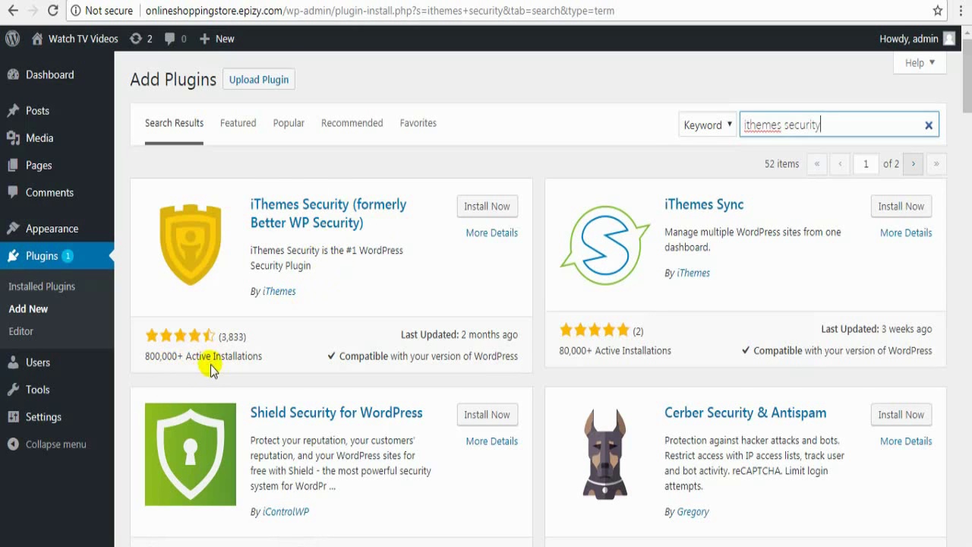
{"action": "left_click", "coordinate": [486, 213]}
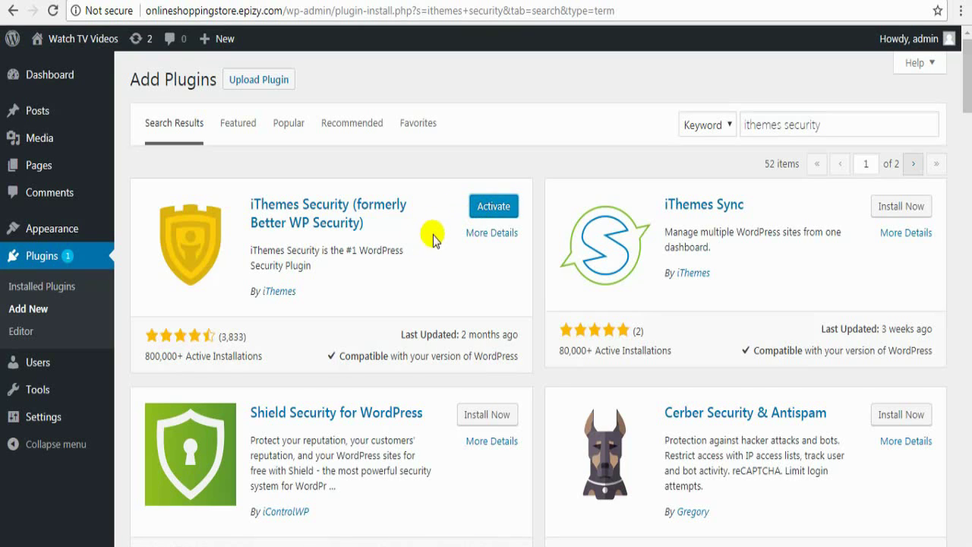
{"action": "left_click", "coordinate": [493, 218]}
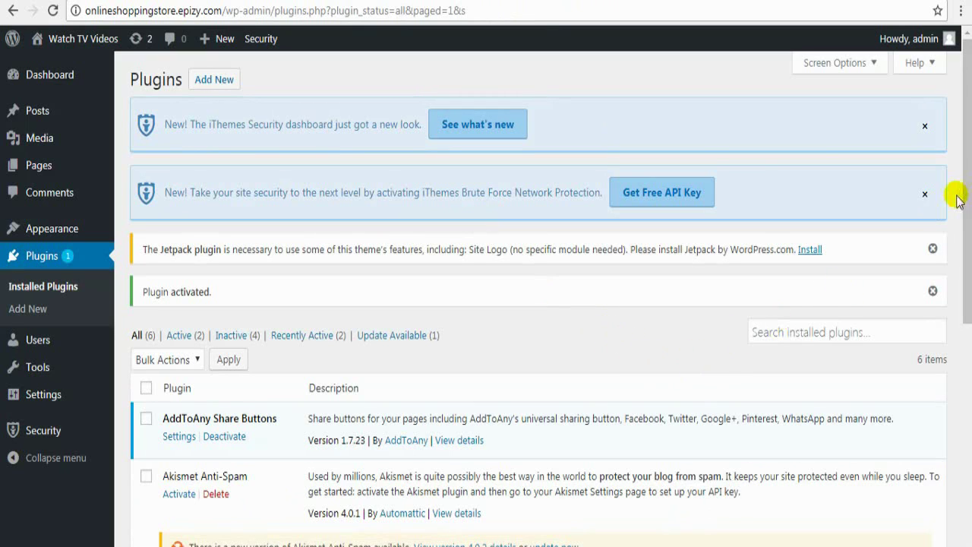
Open the iThemes Security settings and run Secure Site in the Security Check to enable the recommended modules.
{"action": "left_click_drag", "start_coordinate": [966, 195], "coordinate": [967, 277]}
{"action": "mouse_move", "coordinate": [76, 436]}
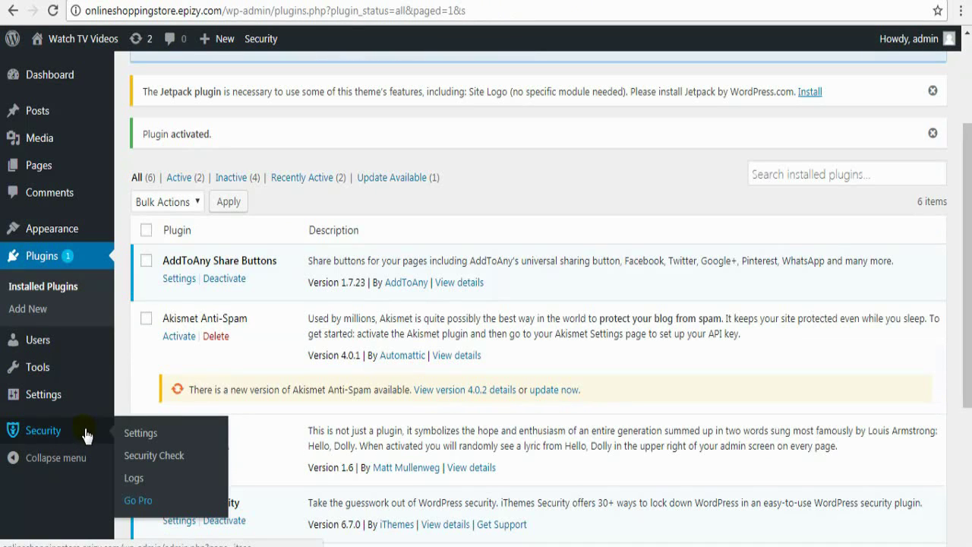
{"action": "left_click", "coordinate": [164, 432]}
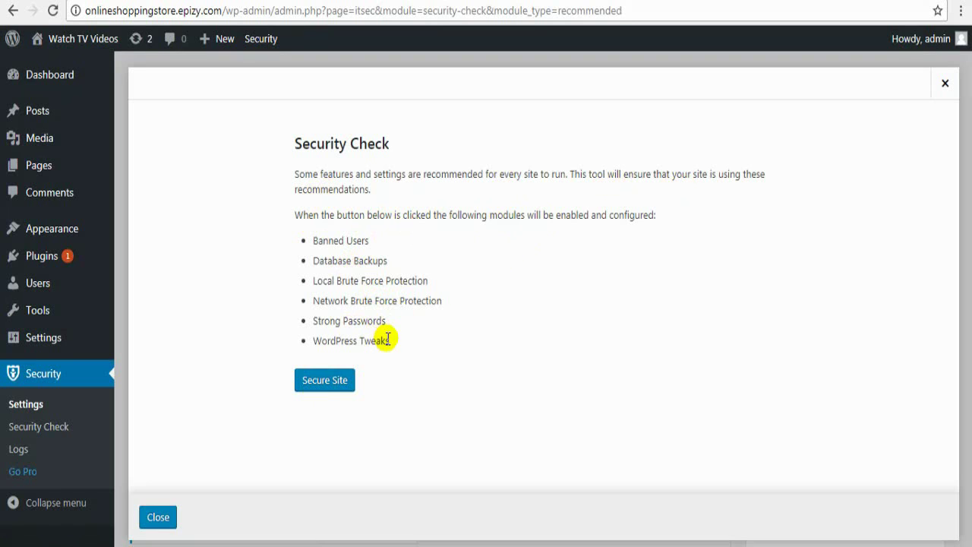
{"action": "left_click", "coordinate": [336, 393]}
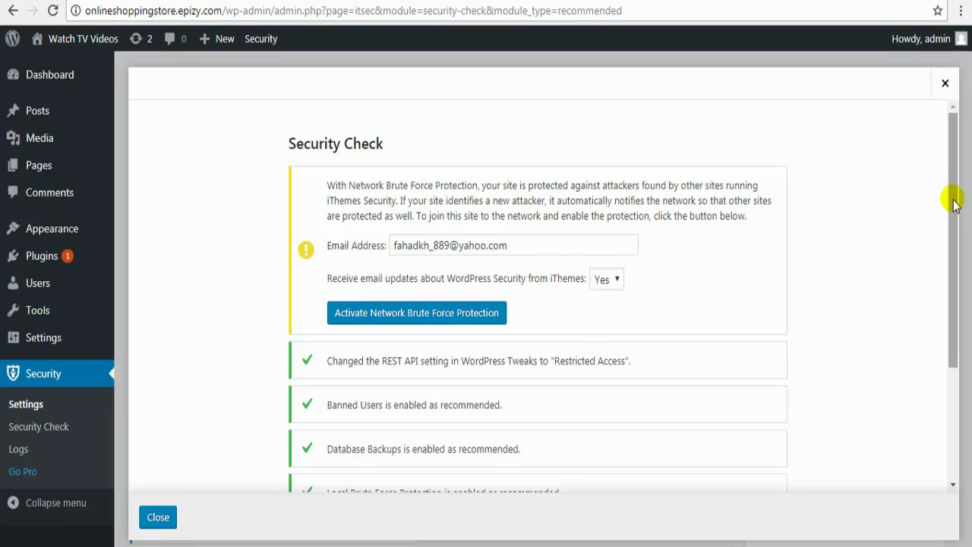
Review the Security Check results, close them, and look over the recommended iThemes Security modules.
{"action": "left_click_drag", "start_coordinate": [954, 202], "coordinate": [955, 346]}
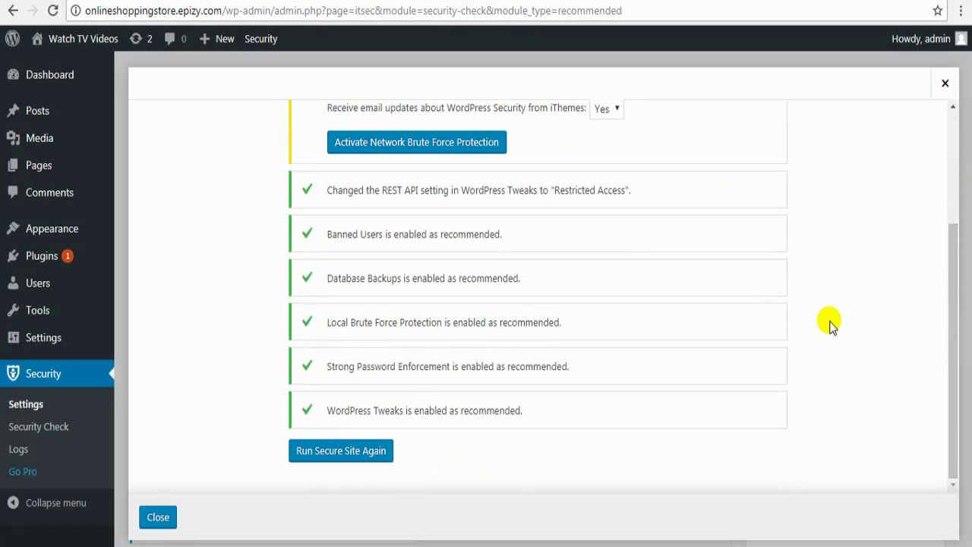
{"action": "scroll", "coordinate": [596, 275], "scroll_direction": "up", "scroll_amount": 3}
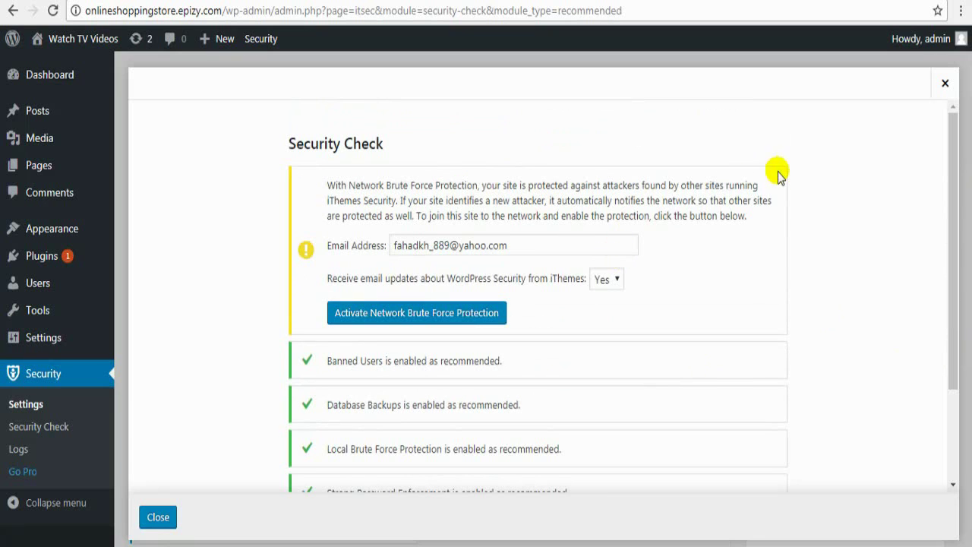
{"action": "scroll", "coordinate": [955, 148], "scroll_direction": "down", "scroll_amount": 2}
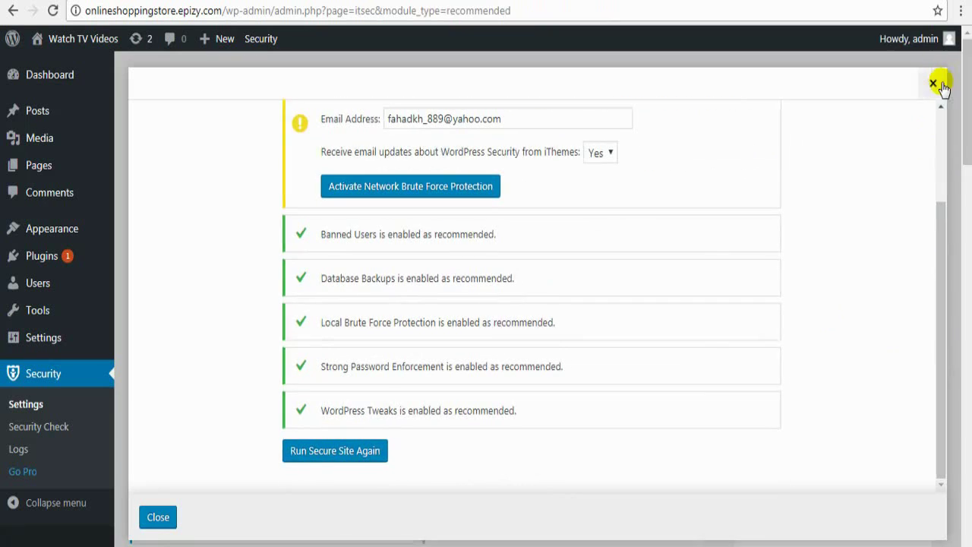
{"action": "left_click", "coordinate": [944, 83]}
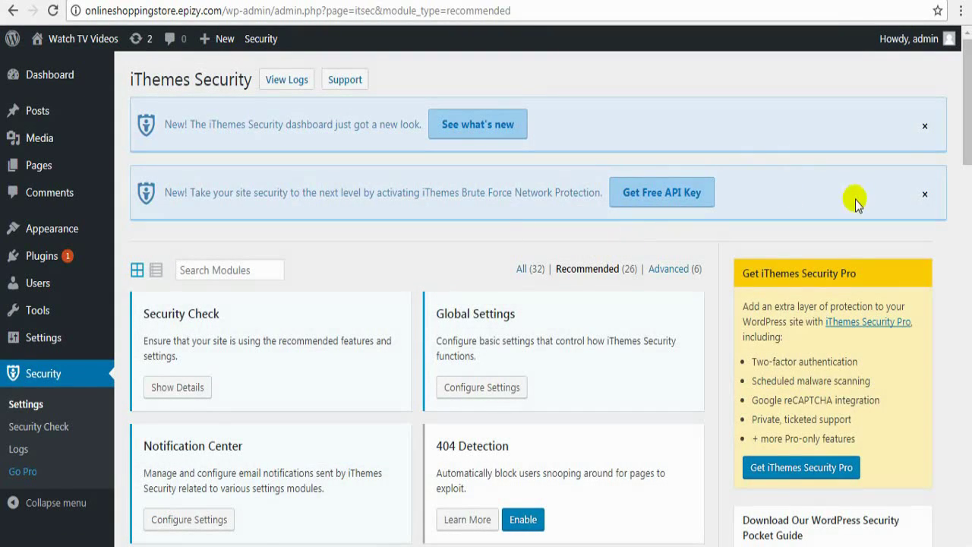
{"action": "left_click_drag", "start_coordinate": [968, 106], "coordinate": [967, 161]}
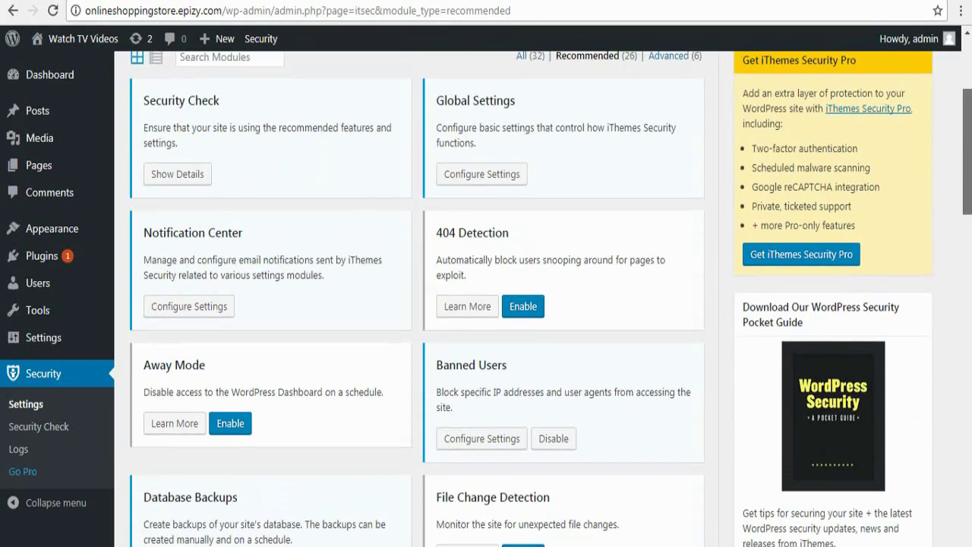
{"action": "scroll", "coordinate": [397, 235], "scroll_direction": "up", "scroll_amount": 4}
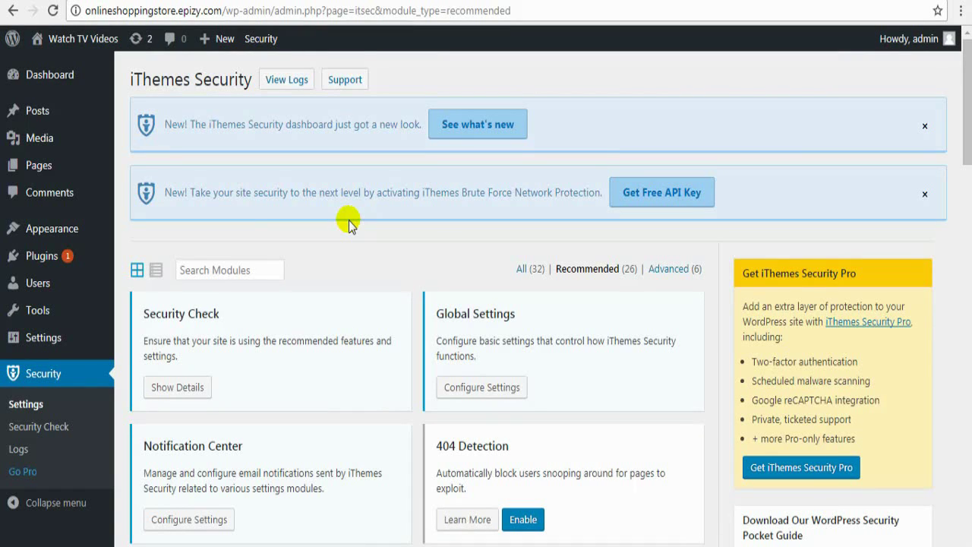
Search for "wordfence security" on the Add Plugins page, then install and activate the Wordfence Security plugin.
{"action": "mouse_move", "coordinate": [64, 265]}
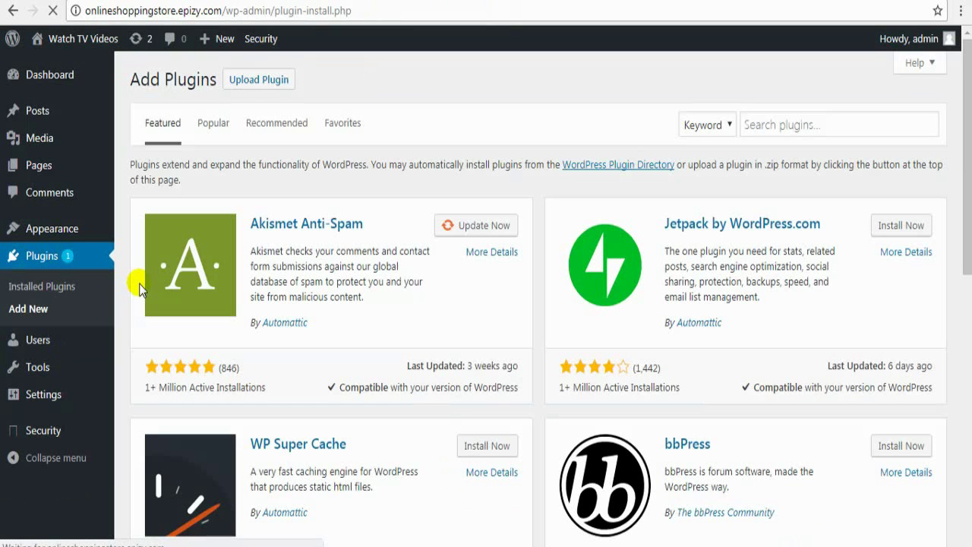
{"action": "left_click", "coordinate": [792, 126]}
{"action": "type", "text": "wordfence security"}
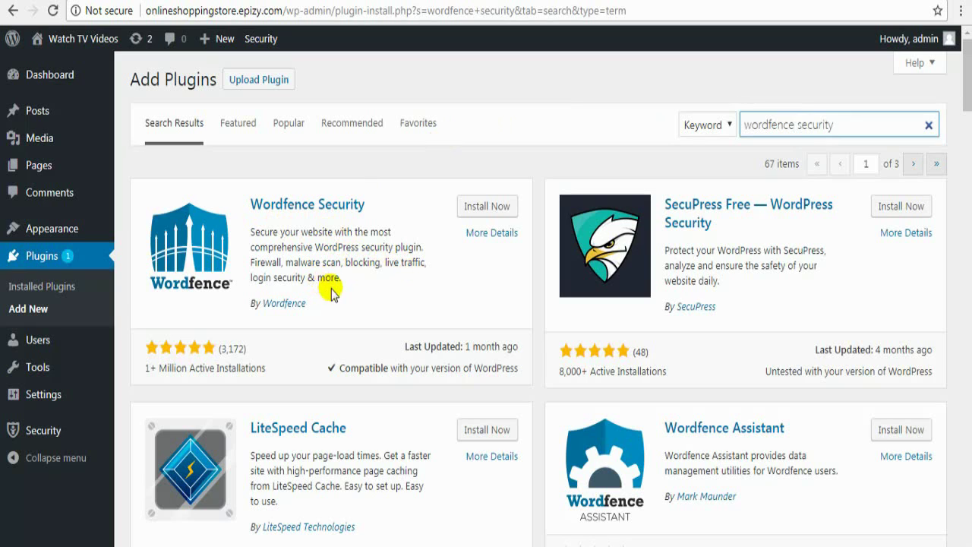
{"action": "left_click", "coordinate": [487, 206]}
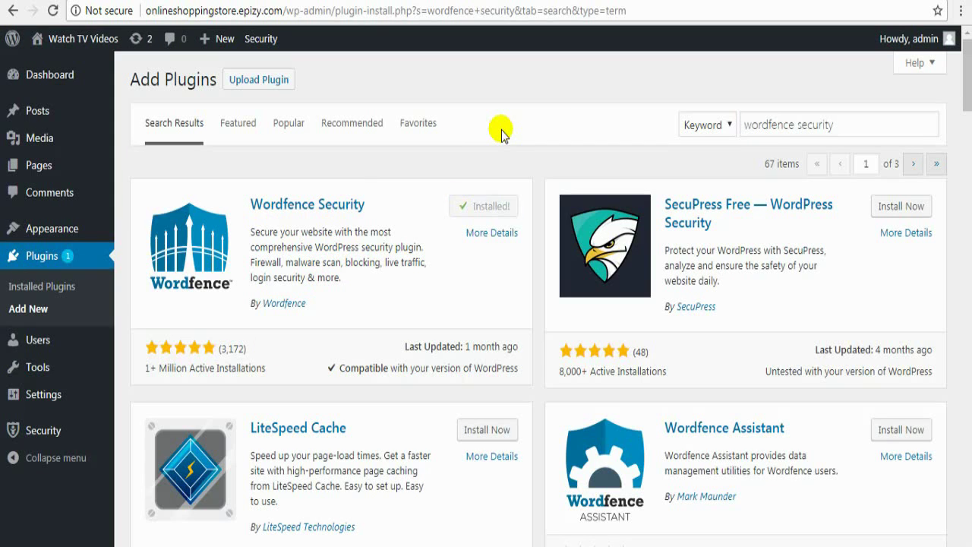
{"action": "left_click", "coordinate": [493, 213]}
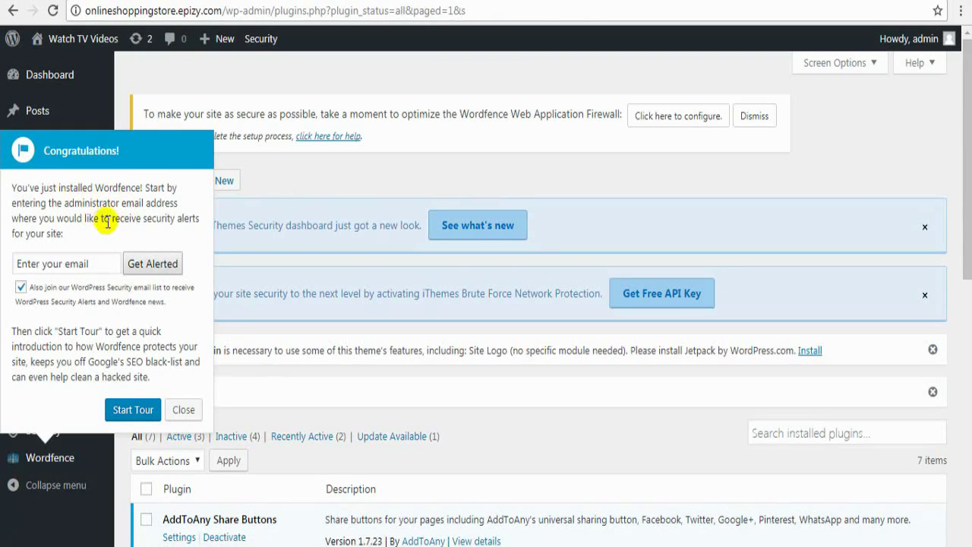
Fill in the alert email field in the Wordfence installation prompt and close the prompt.
{"action": "left_click", "coordinate": [98, 262]}
{"action": "left_click", "coordinate": [66, 262]}
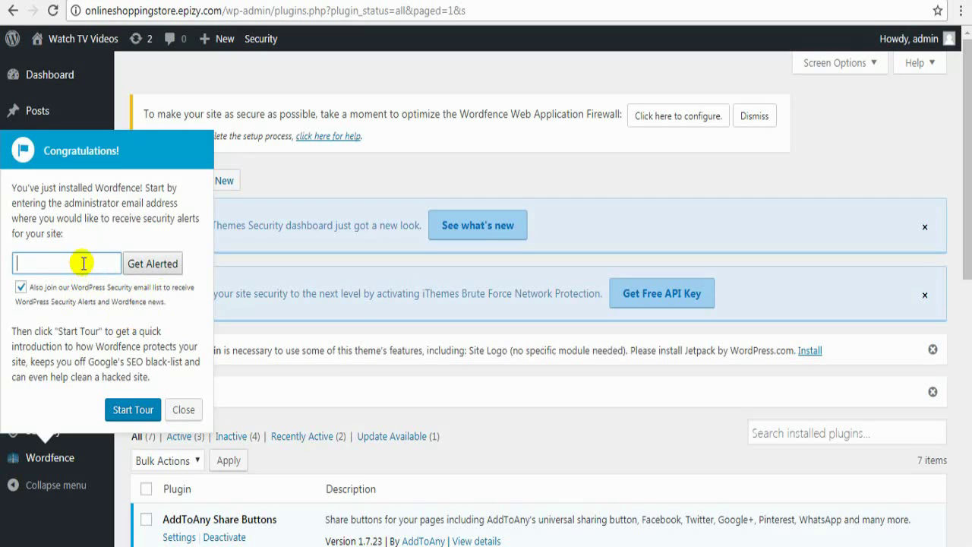
{"action": "type", "text": "@yahoo.com"}
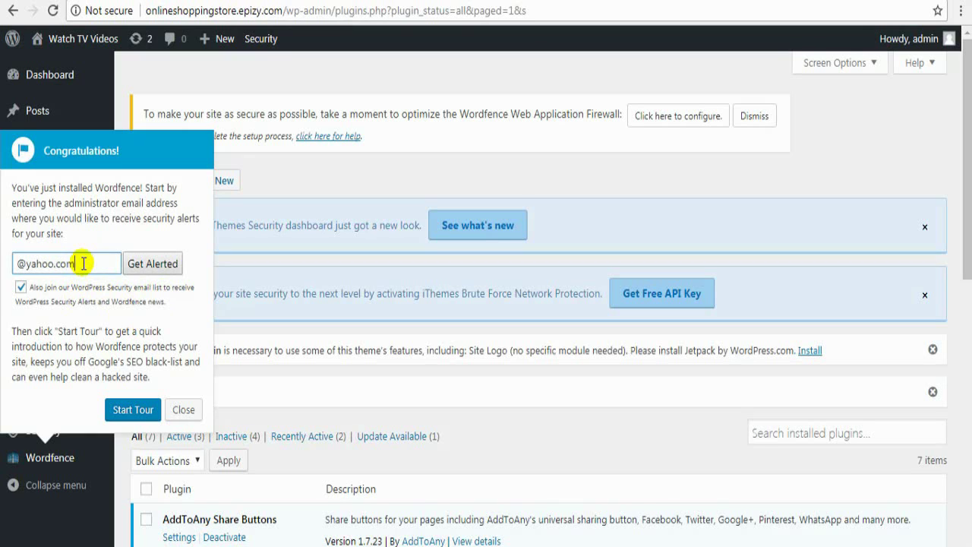
{"action": "left_click", "coordinate": [135, 412]}
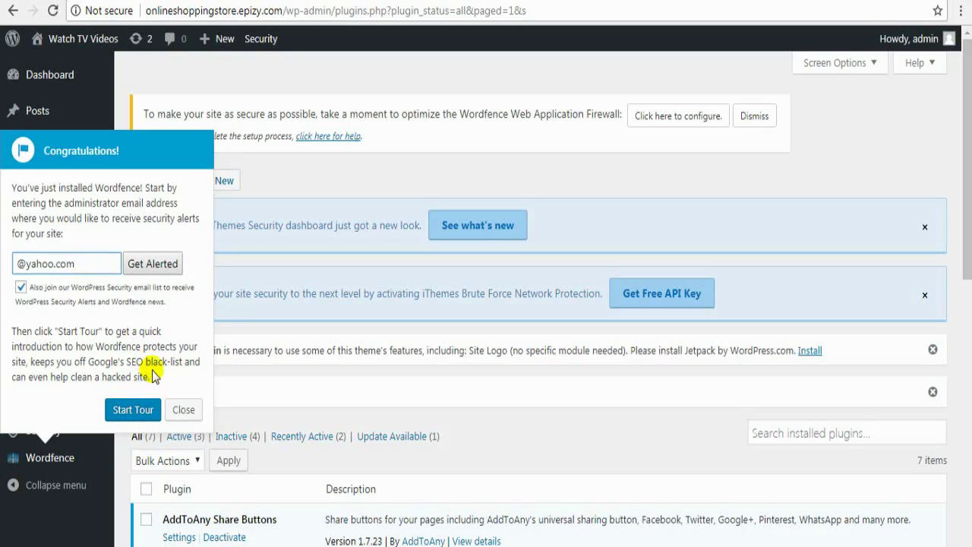
{"action": "left_click", "coordinate": [183, 410]}
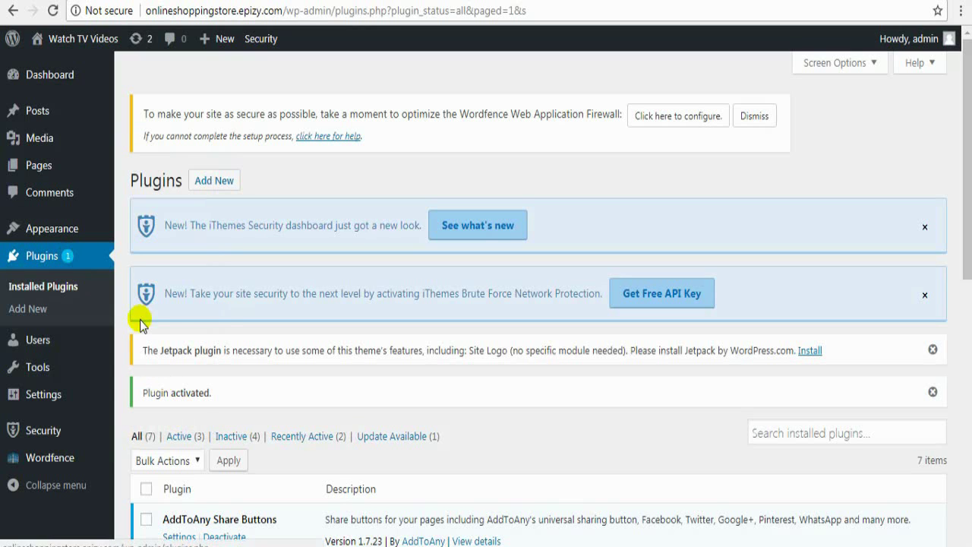
Open the Wordfence dashboard, end the introductory tour and review the notifications and feature status.
{"action": "scroll", "coordinate": [630, 365], "scroll_direction": "down", "scroll_amount": 3}
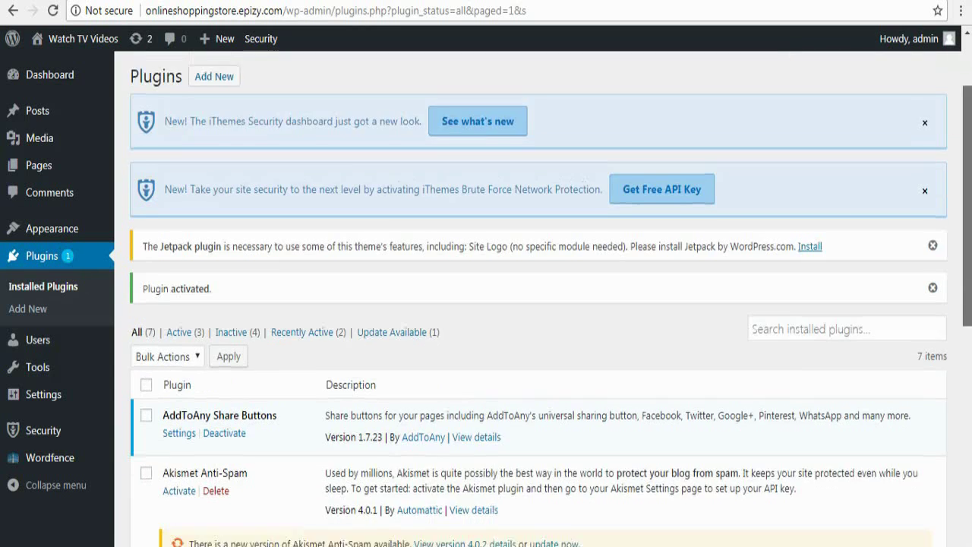
{"action": "mouse_move", "coordinate": [66, 461]}
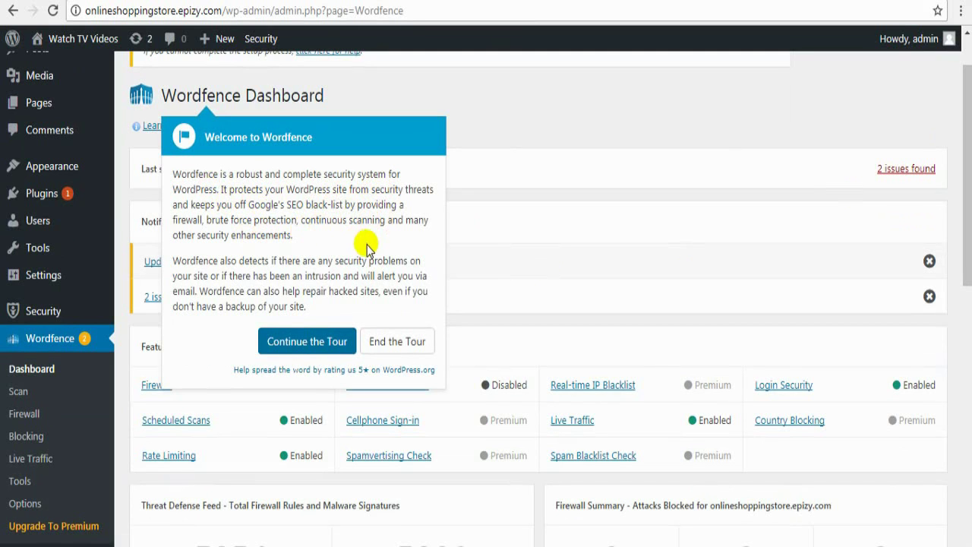
{"action": "left_click", "coordinate": [394, 341]}
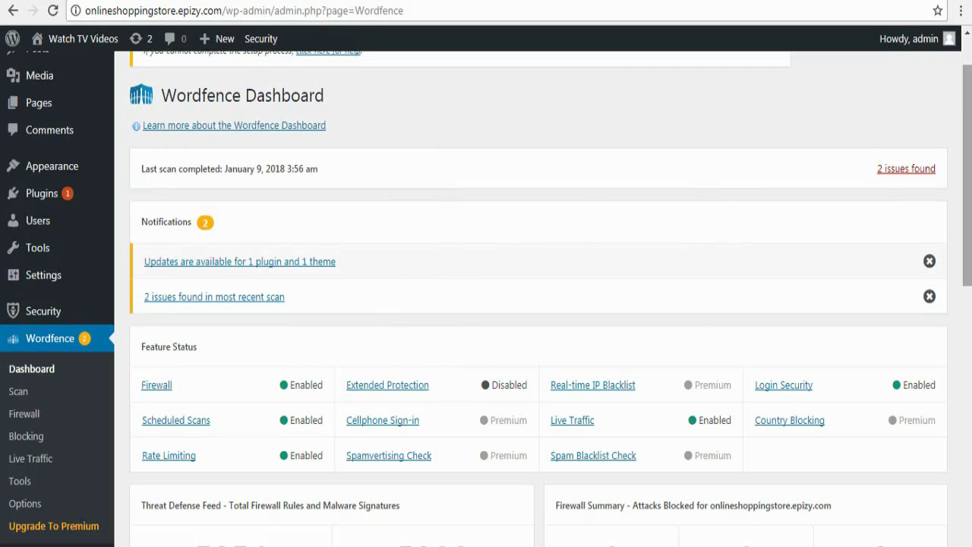
{"action": "mouse_move", "coordinate": [968, 138]}
{"action": "left_mouse_down"}
{"action": "mouse_move", "coordinate": [967, 400]}
{"action": "mouse_move", "coordinate": [968, 157]}
{"action": "left_mouse_up"}
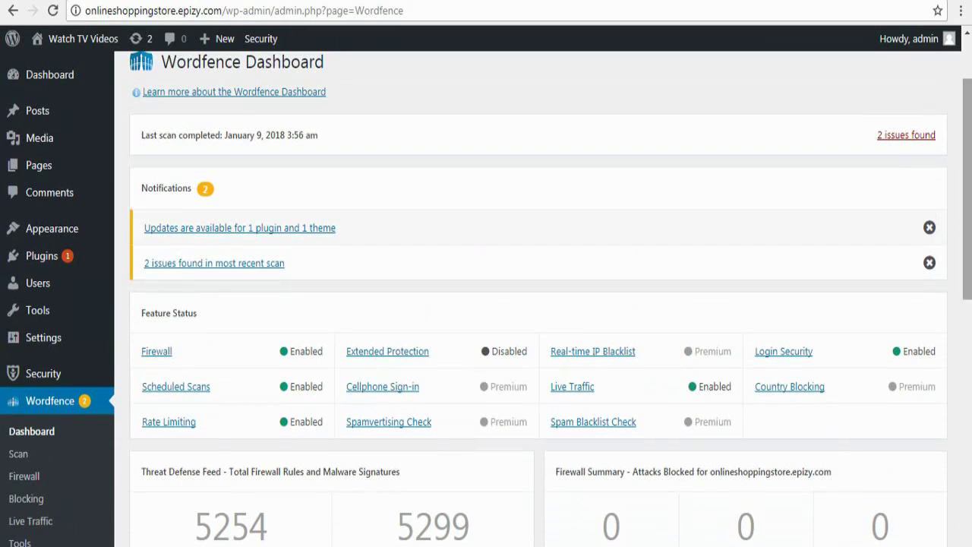
Look over the Wordfence Scan page and the Live Traffic page, including the Filter Traffic choices.
{"action": "left_click", "coordinate": [26, 458]}
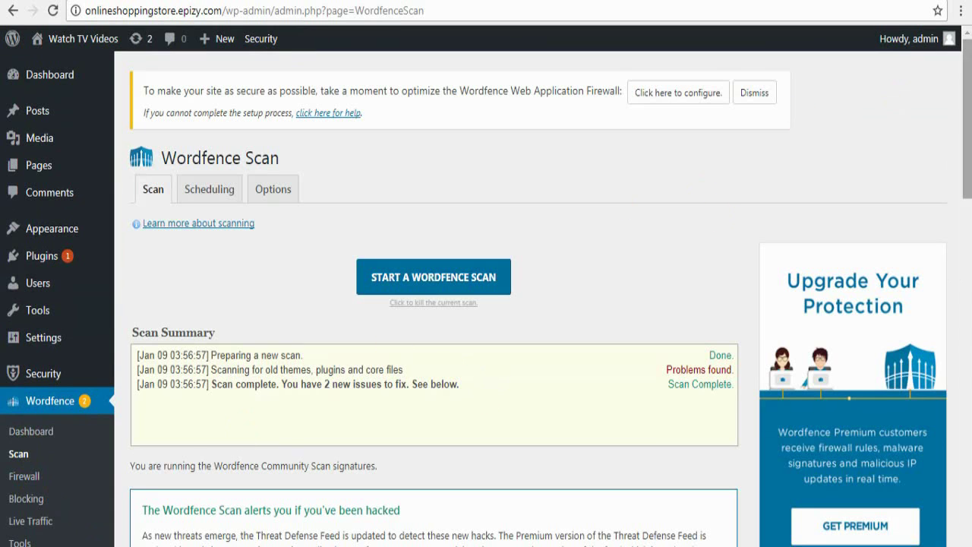
{"action": "left_click_drag", "start_coordinate": [966, 142], "coordinate": [966, 183]}
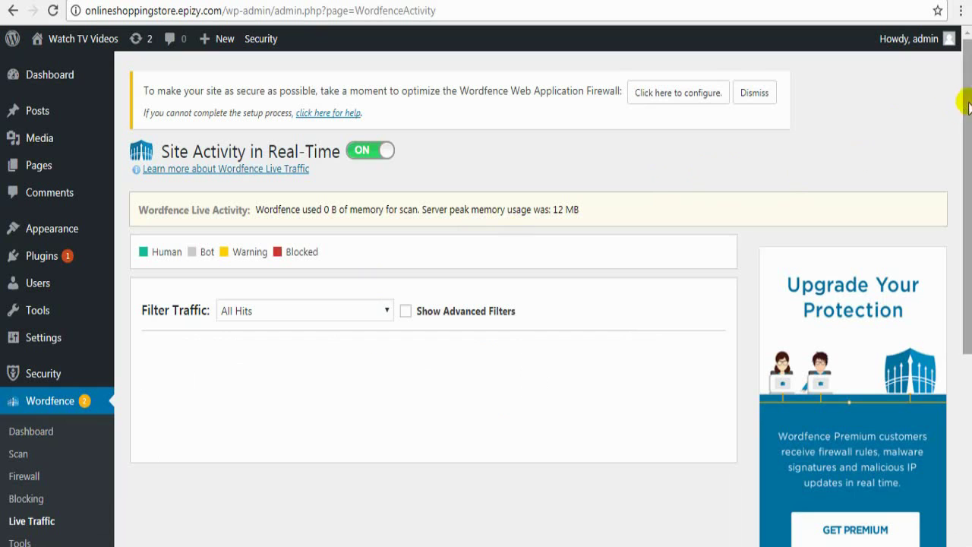
{"action": "left_click_drag", "start_coordinate": [967, 190], "coordinate": [966, 199]}
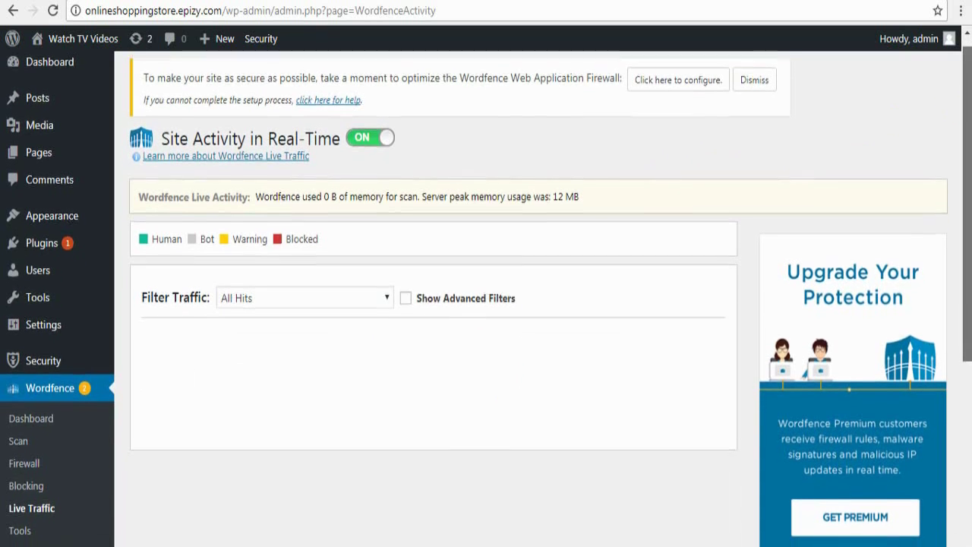
{"action": "left_click", "coordinate": [389, 298]}
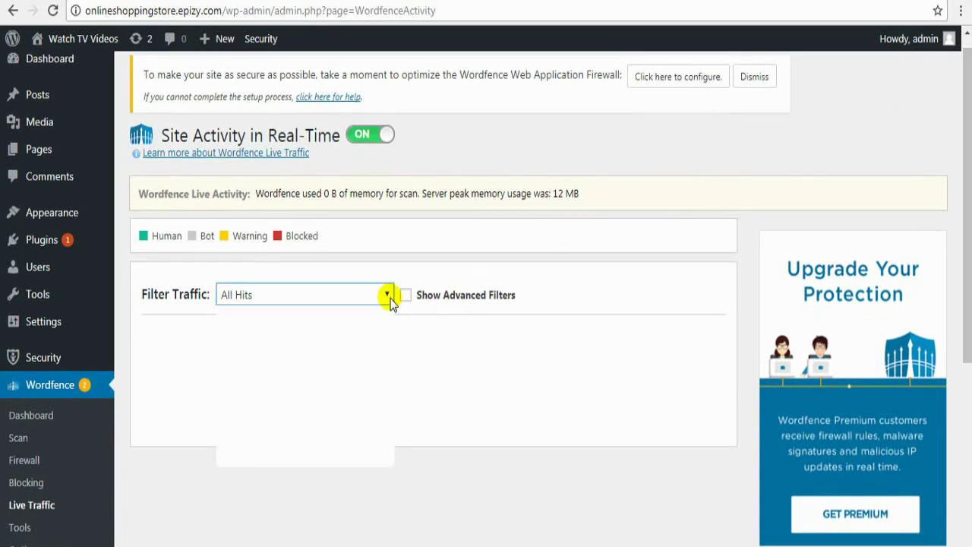
{"action": "left_click", "coordinate": [389, 298]}
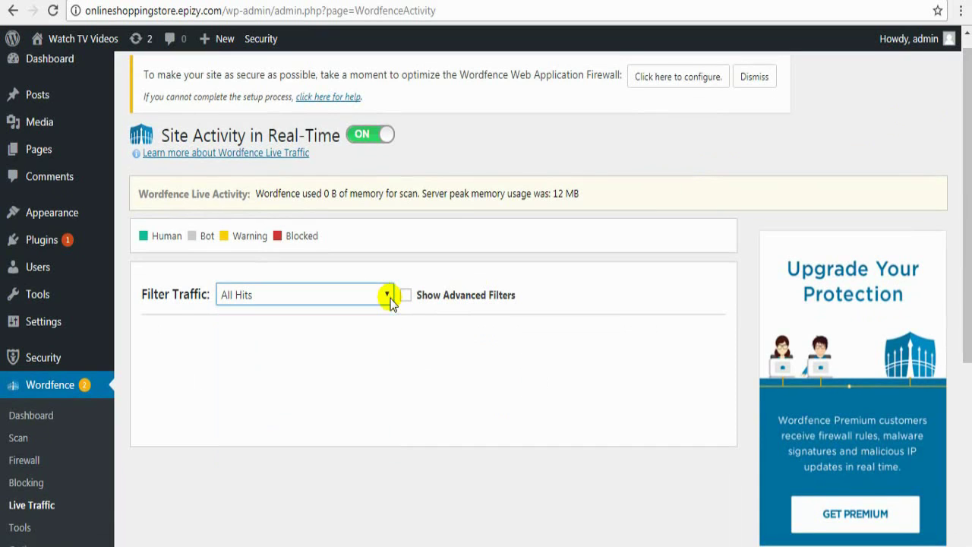
{"action": "left_click_drag", "start_coordinate": [967, 183], "coordinate": [967, 342]}
{"action": "scroll", "coordinate": [811, 172], "scroll_direction": "up", "scroll_amount": 3}
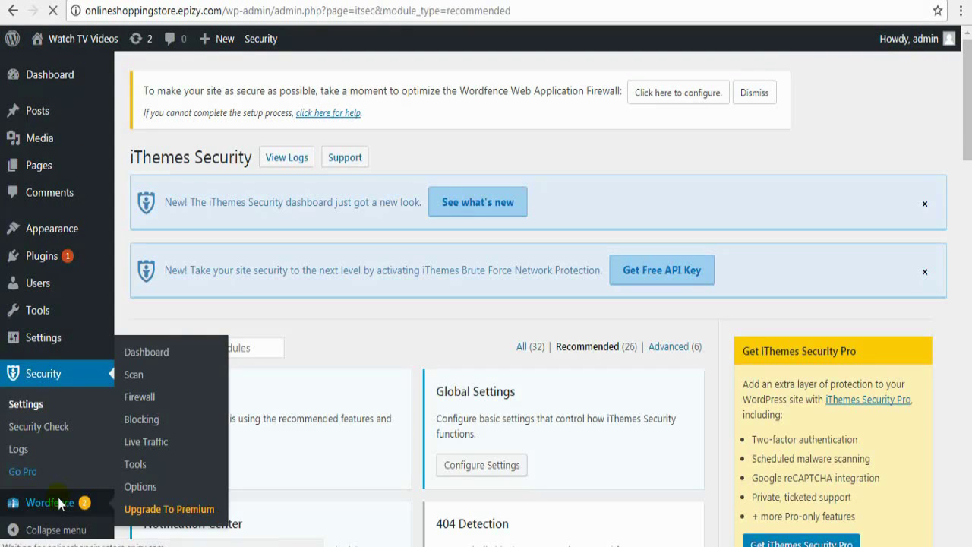
Open the most recent scan's issues from the Wordfence dashboard and try to start a Wordfence scan.
{"action": "left_click", "coordinate": [61, 499]}
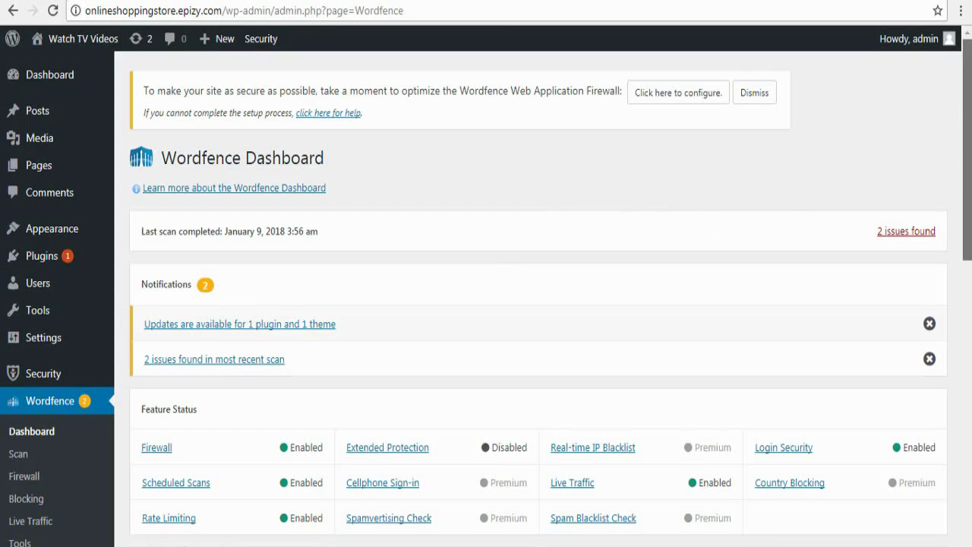
{"action": "scroll", "coordinate": [532, 303], "scroll_direction": "down", "scroll_amount": 3}
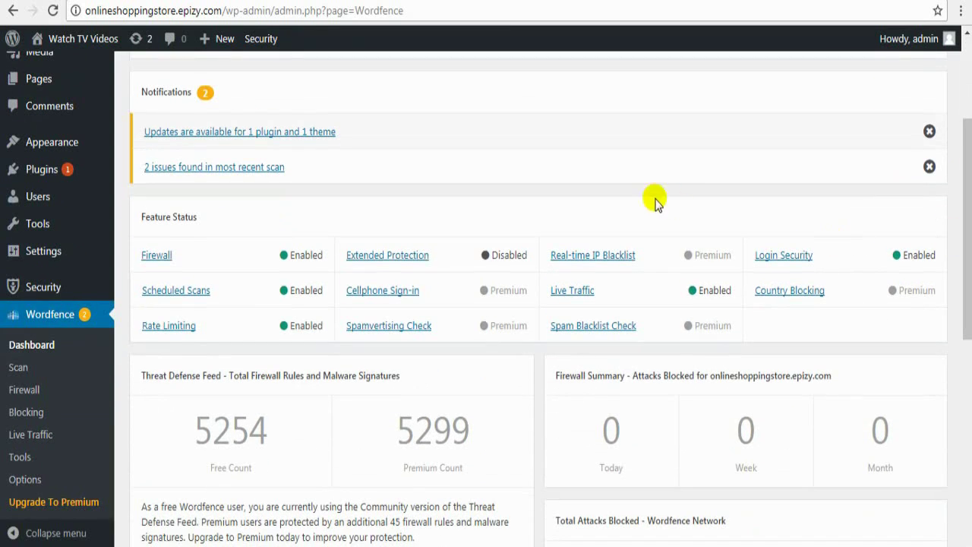
{"action": "left_click", "coordinate": [259, 173]}
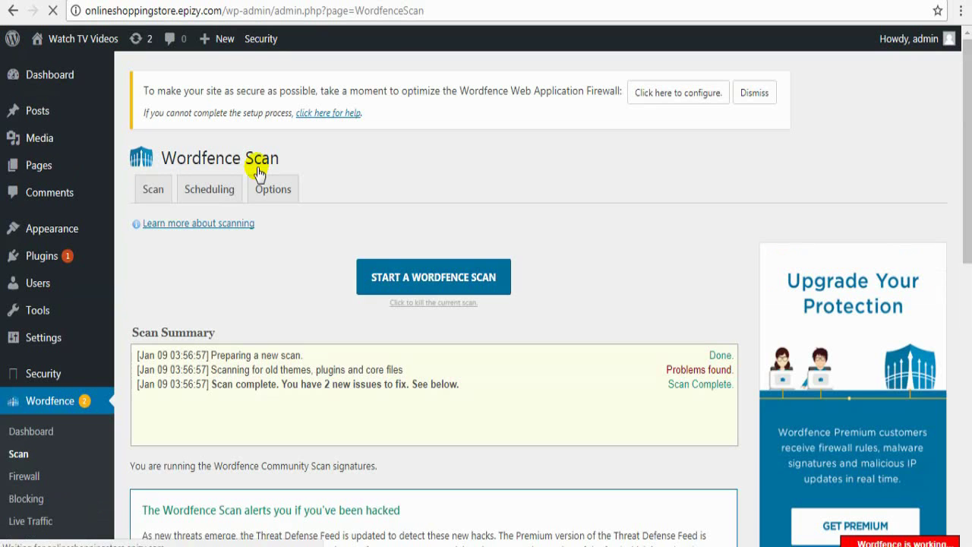
{"action": "left_click", "coordinate": [403, 281]}
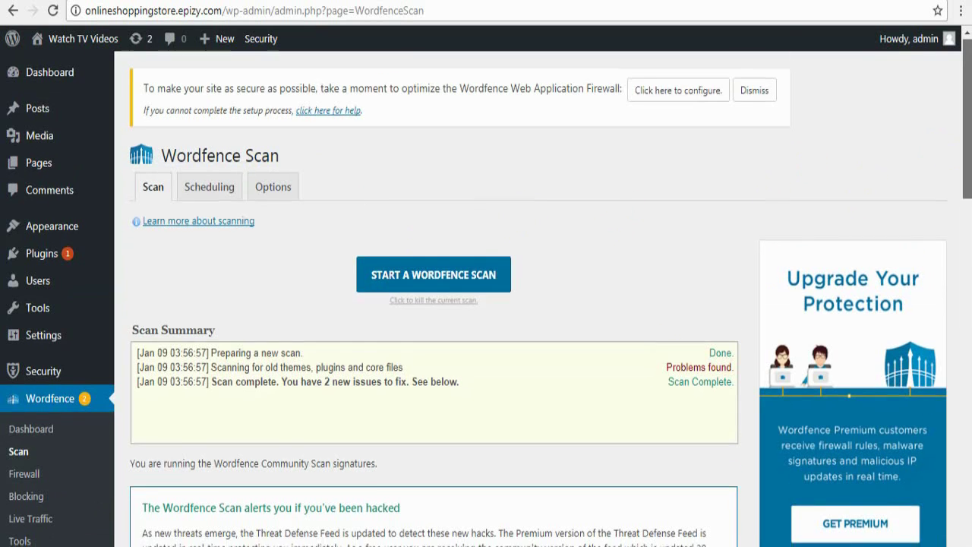
Examine the scan summary, the detailed activity and the New Issues list on the Wordfence Scan page.
{"action": "scroll", "coordinate": [949, 182], "scroll_direction": "down", "scroll_amount": 3}
{"action": "scroll", "coordinate": [551, 298], "scroll_direction": "down", "scroll_amount": 3}
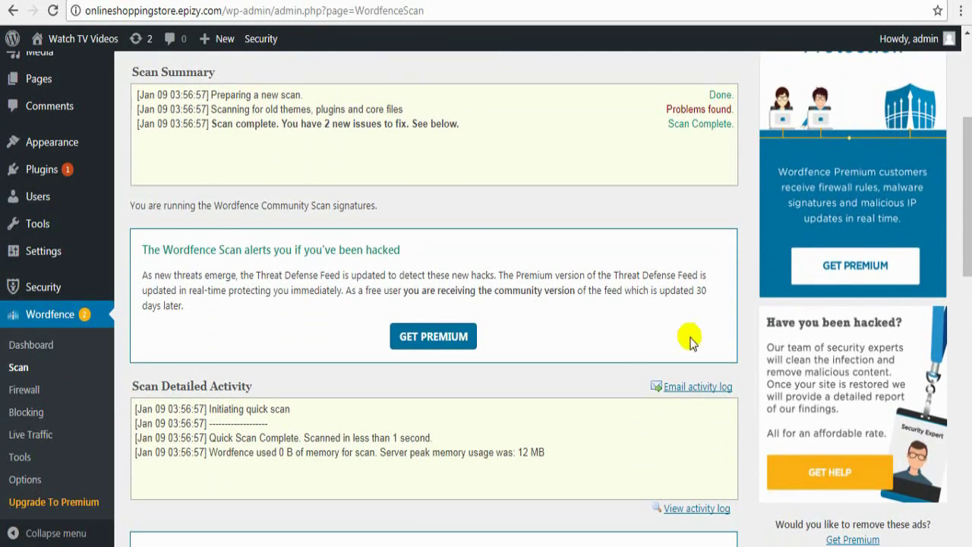
{"action": "scroll", "coordinate": [582, 255], "scroll_direction": "up", "scroll_amount": 2}
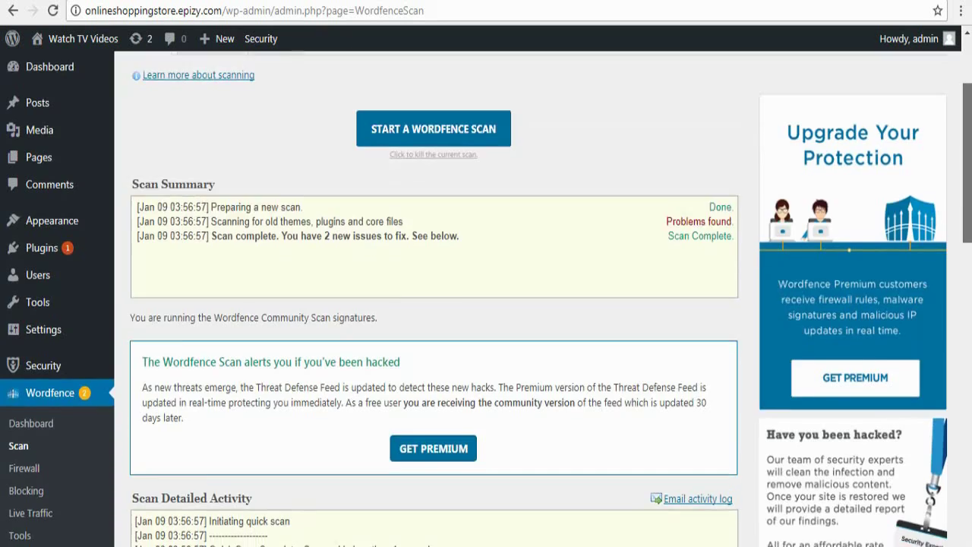
{"action": "scroll", "coordinate": [582, 256], "scroll_direction": "down", "scroll_amount": 12}
{"action": "scroll", "coordinate": [551, 299], "scroll_direction": "down", "scroll_amount": 3}
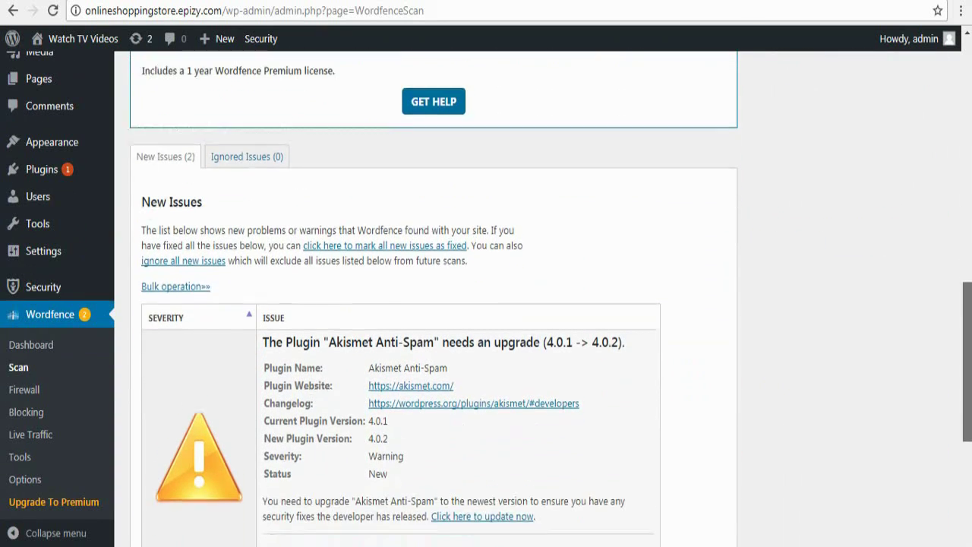
{"action": "scroll", "coordinate": [966, 394], "scroll_direction": "down", "scroll_amount": 3}
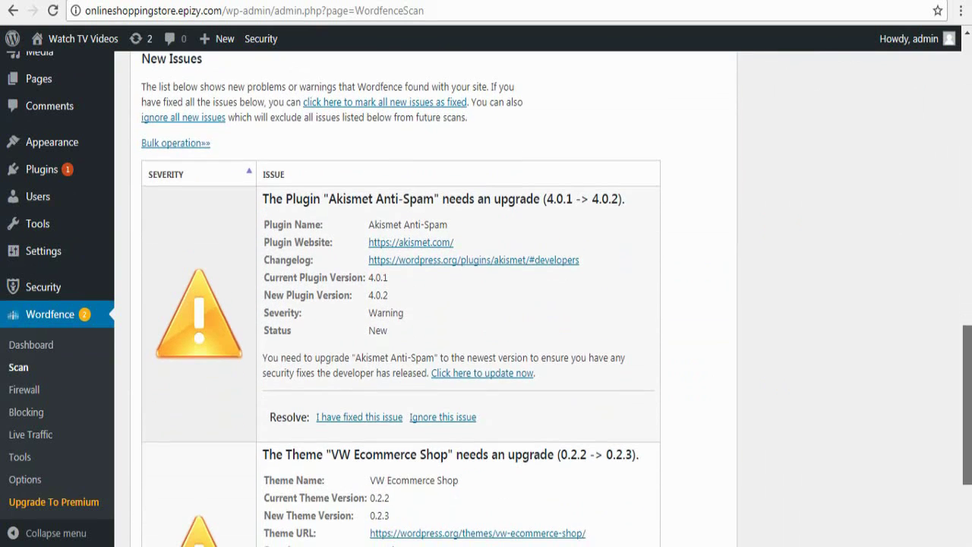